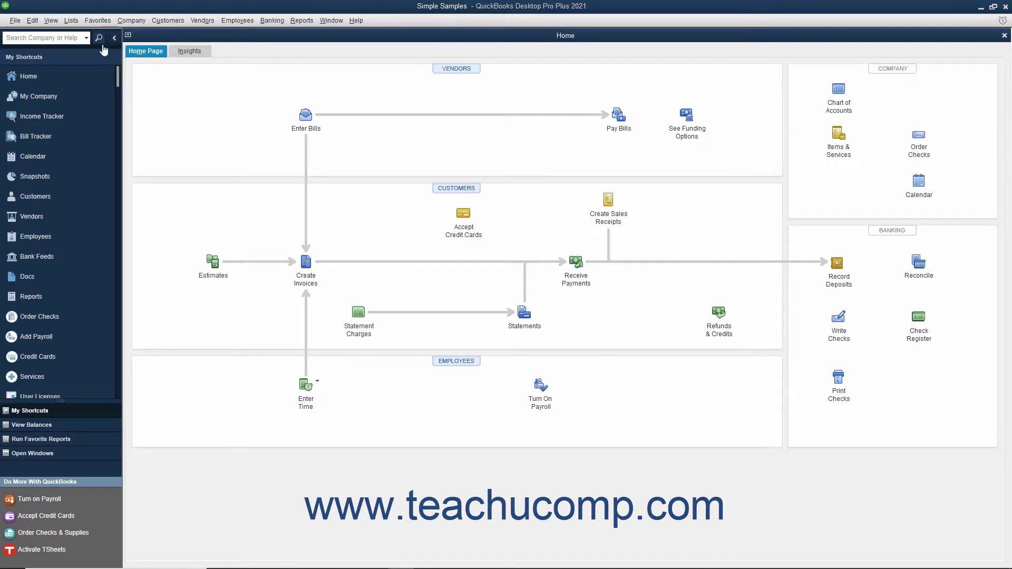
- Open the Chart of Accounts and review the commands available for managing its accounts
{"action": "left_click", "coordinate": [71, 20]}
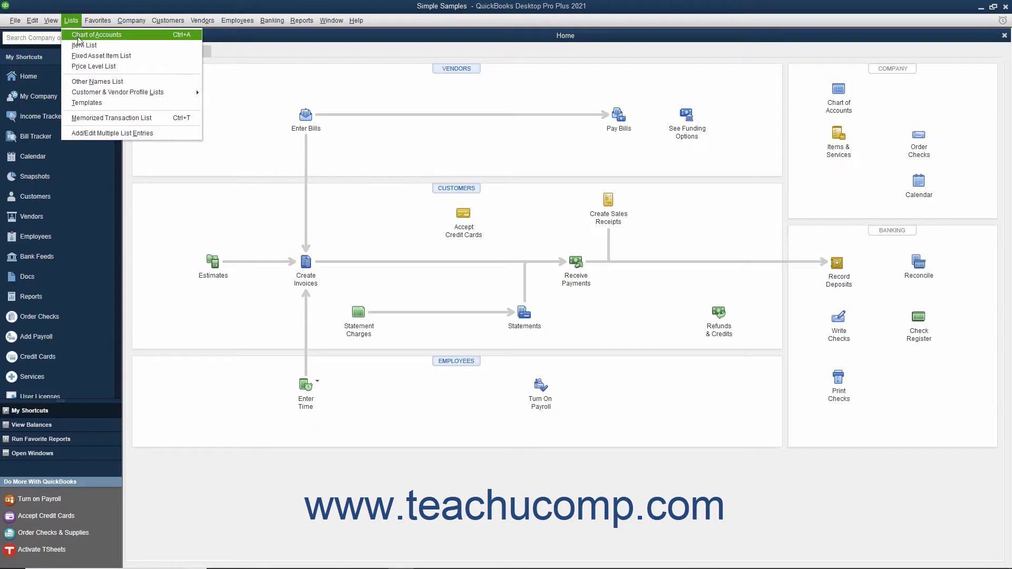
{"action": "left_click", "coordinate": [78, 36]}
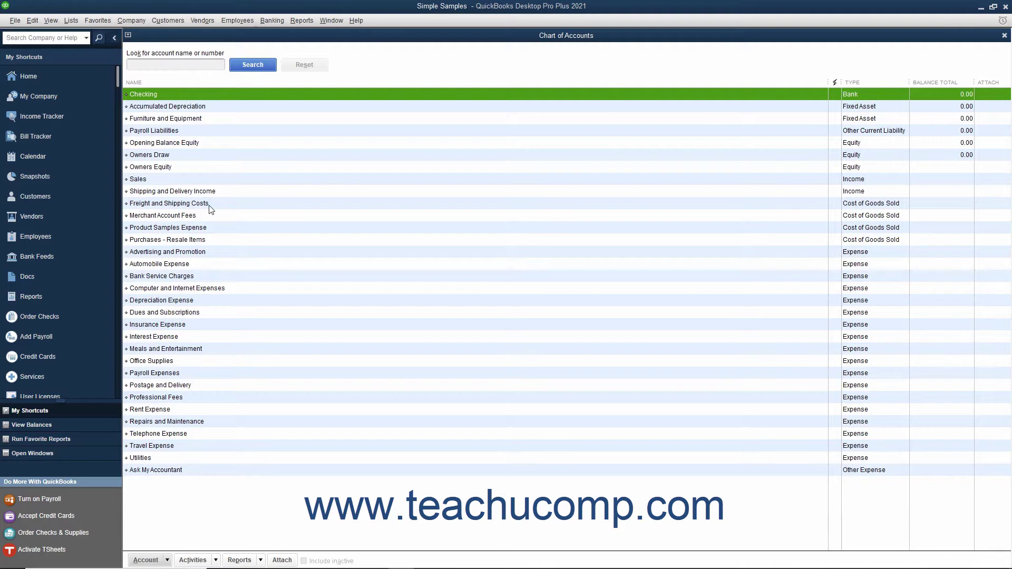
{"action": "left_click", "coordinate": [165, 560]}
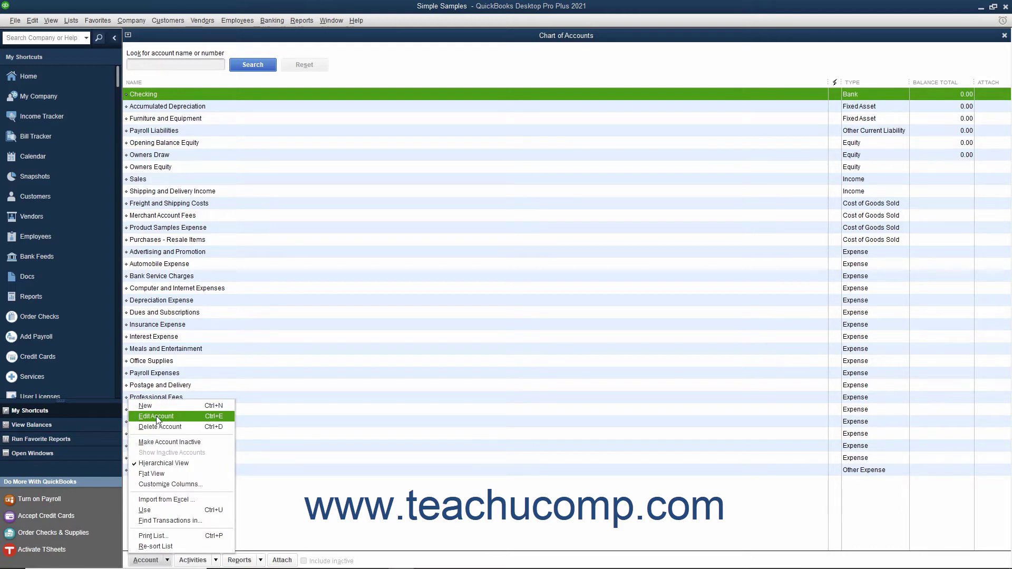
{"action": "left_click", "coordinate": [369, 74]}
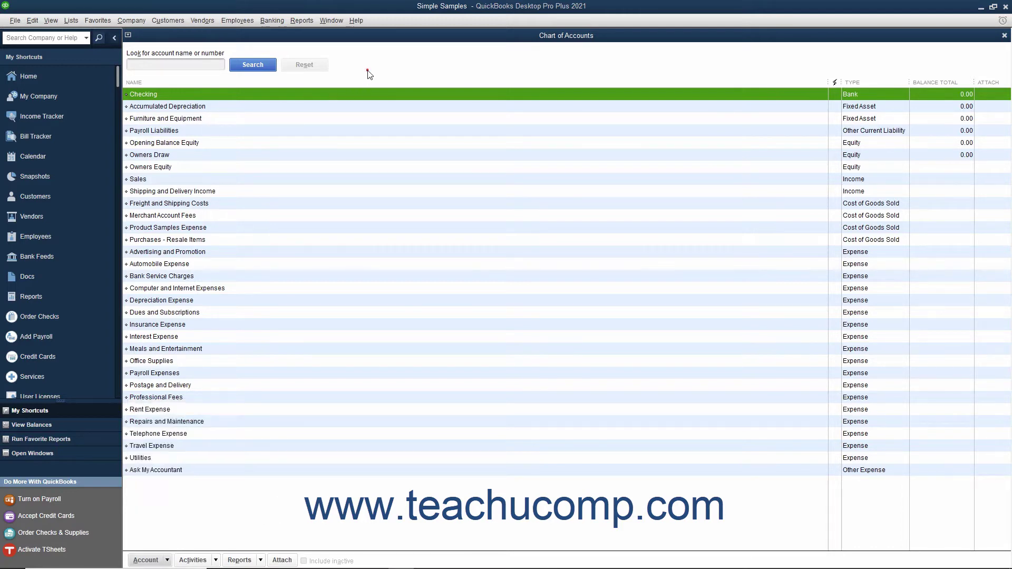
- Open the Item List, review the commands available for managing items, and close the list
{"action": "left_click", "coordinate": [74, 21]}
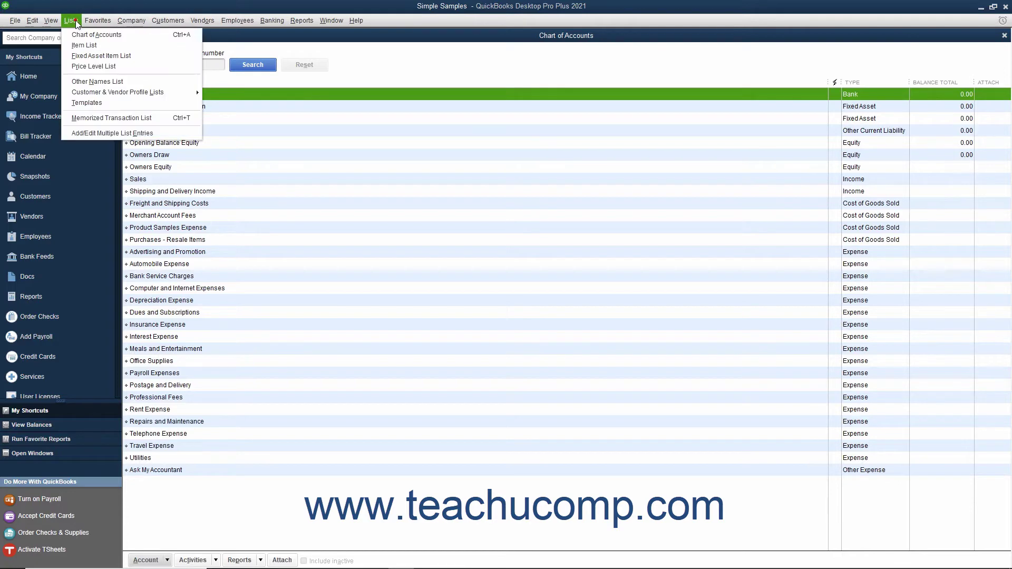
{"action": "left_click", "coordinate": [83, 47]}
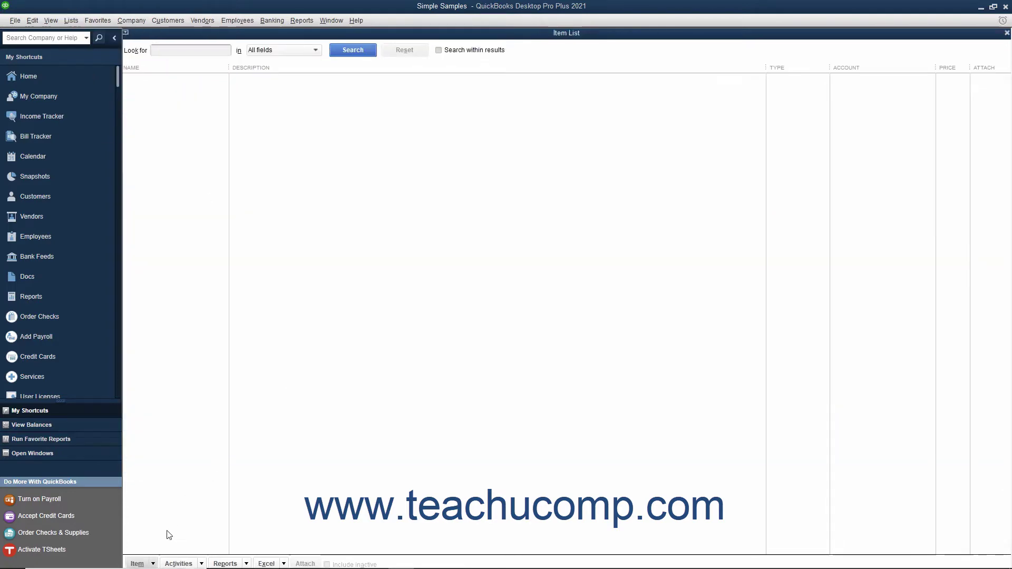
{"action": "left_click", "coordinate": [154, 565]}
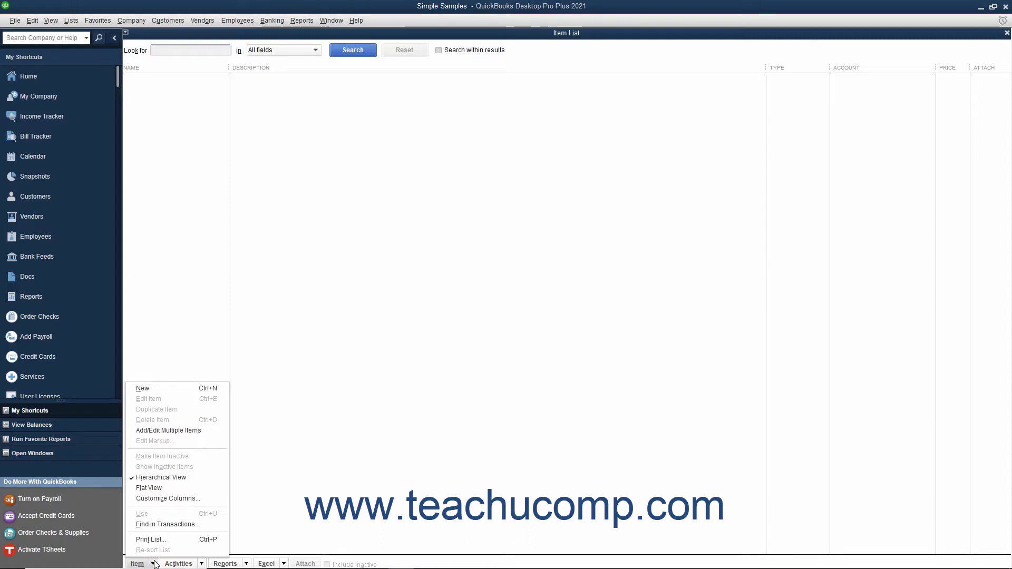
{"action": "left_click", "coordinate": [154, 564]}
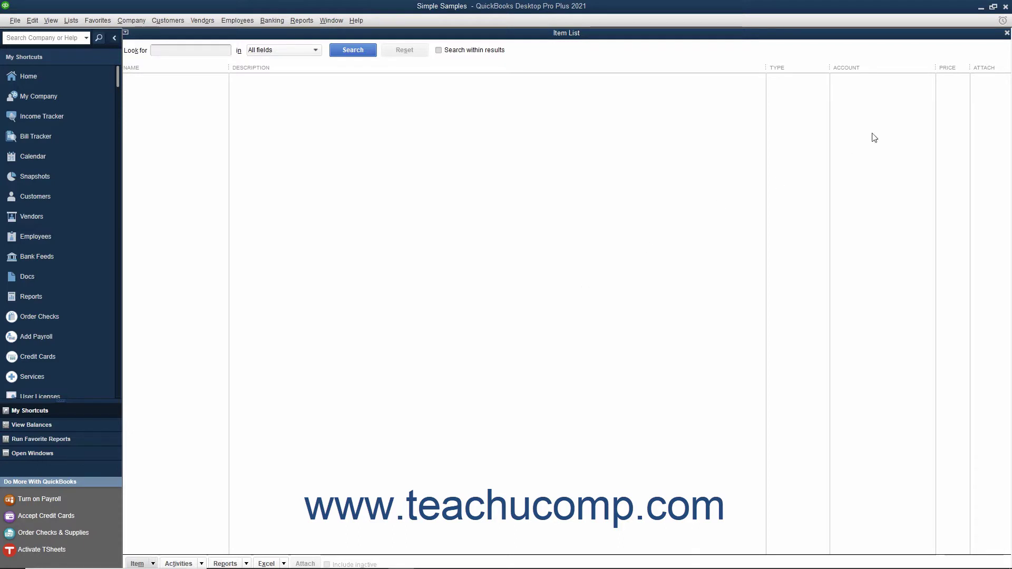
{"action": "left_click", "coordinate": [1006, 33]}
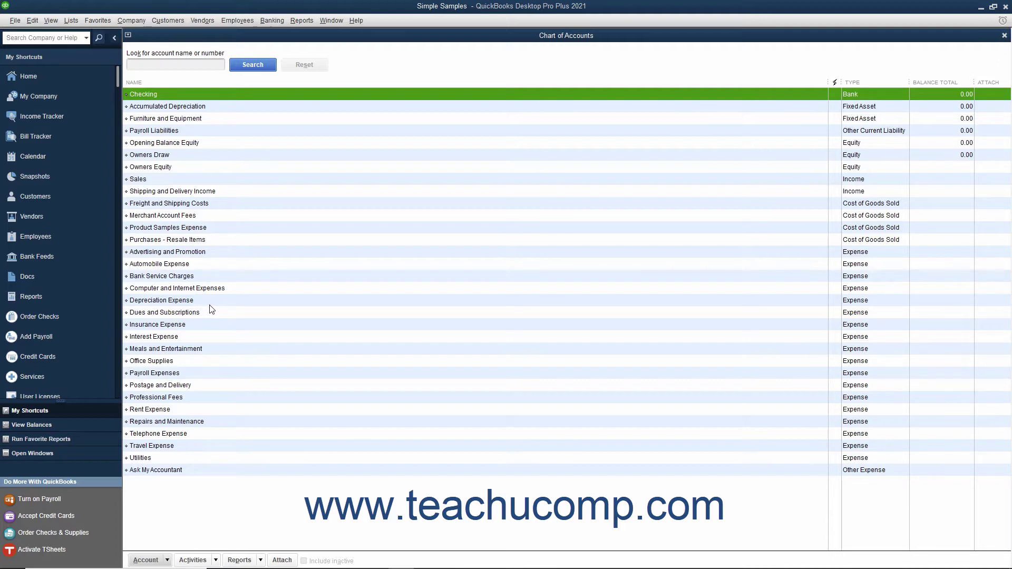
- Start a new account from the Chart of Accounts with Bank as its account type
{"action": "left_click", "coordinate": [162, 562]}
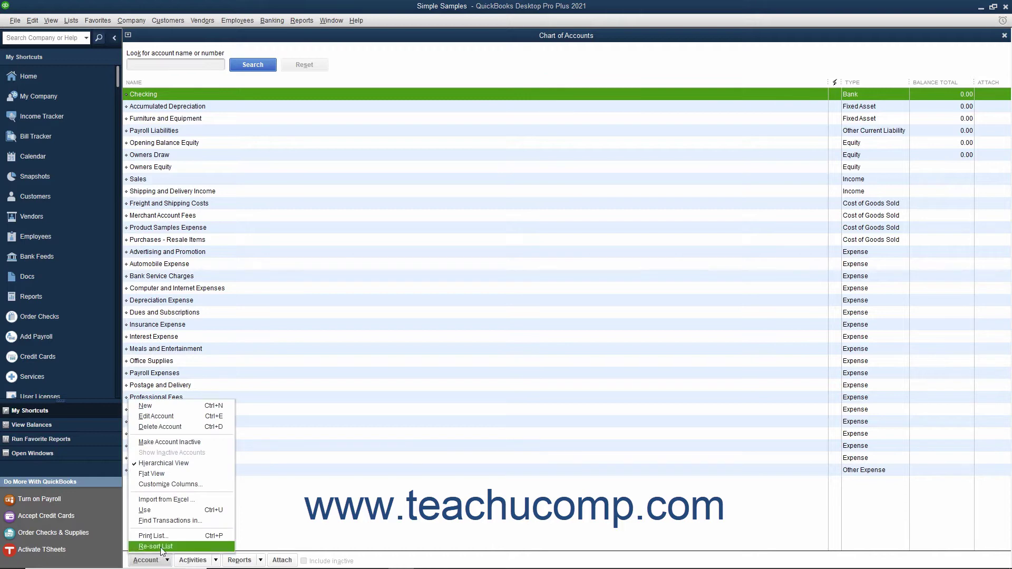
{"action": "left_click", "coordinate": [177, 407]}
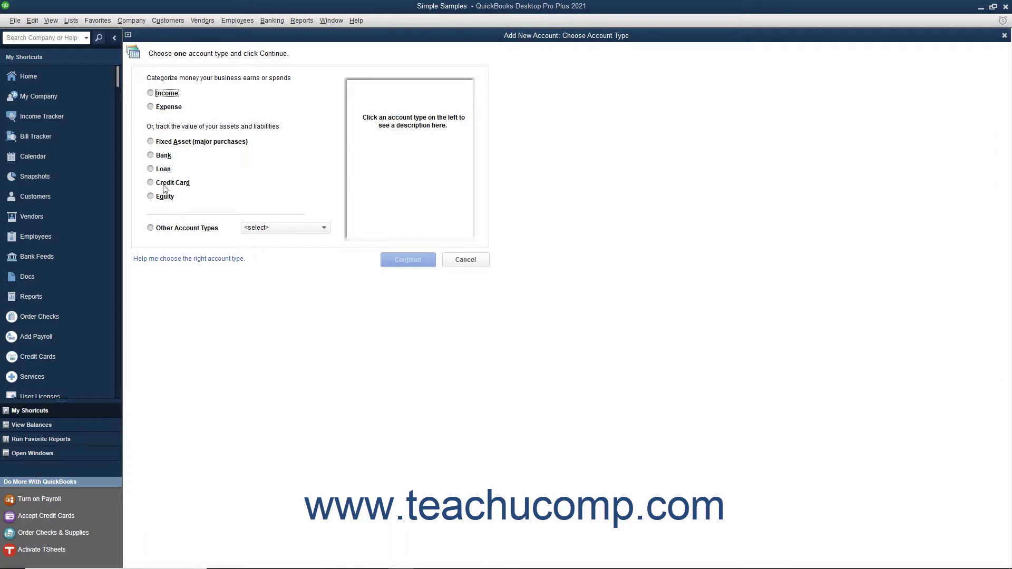
{"action": "left_click", "coordinate": [151, 156]}
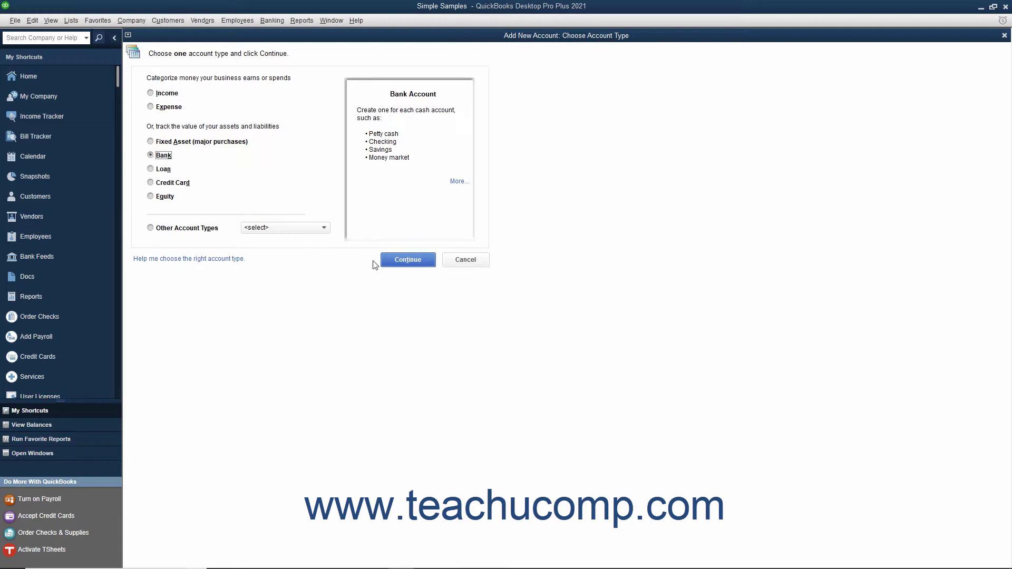
{"action": "left_click", "coordinate": [395, 261]}
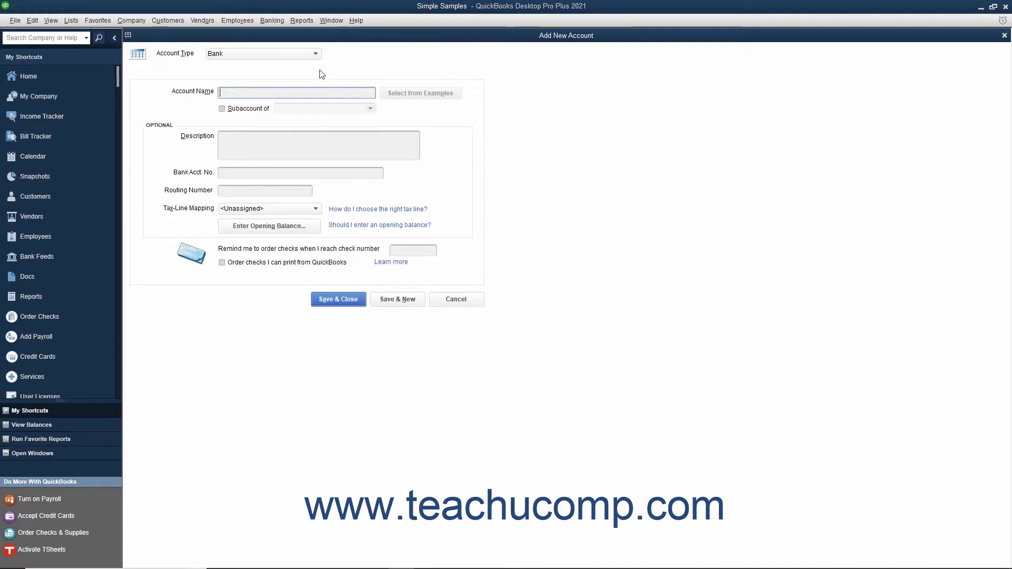
{"action": "left_click", "coordinate": [317, 55]}
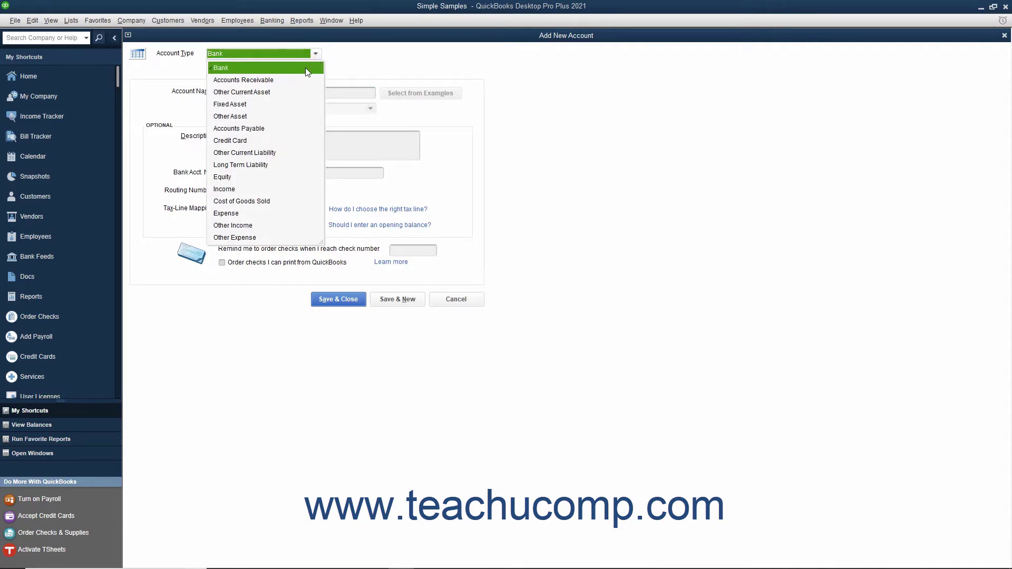
{"action": "left_click", "coordinate": [307, 70]}
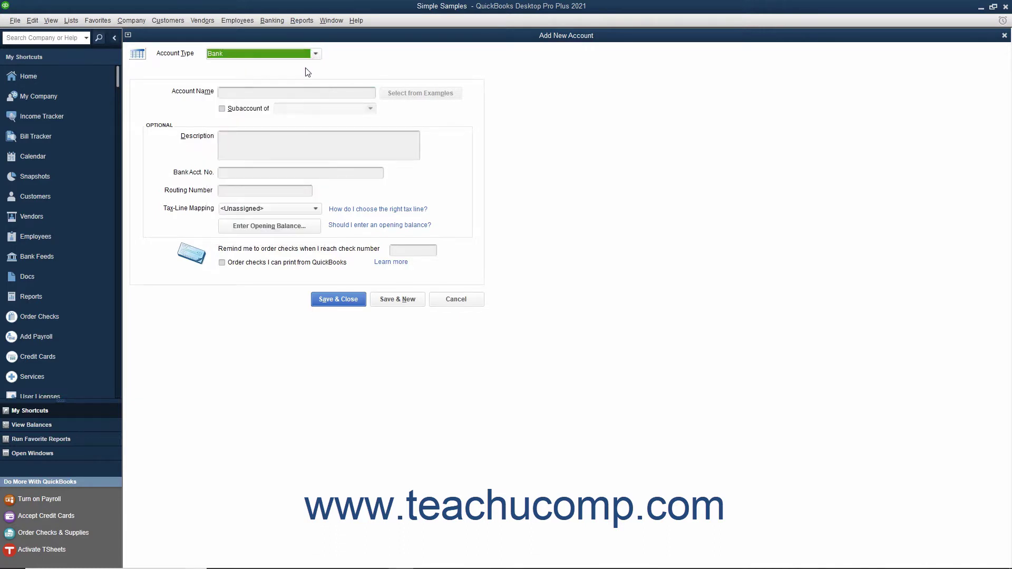
- Name the bank account Savings, leave its optional details blank, and save it while continuing to another new account
{"action": "left_click", "coordinate": [270, 97]}
{"action": "type", "text": "Savings"}
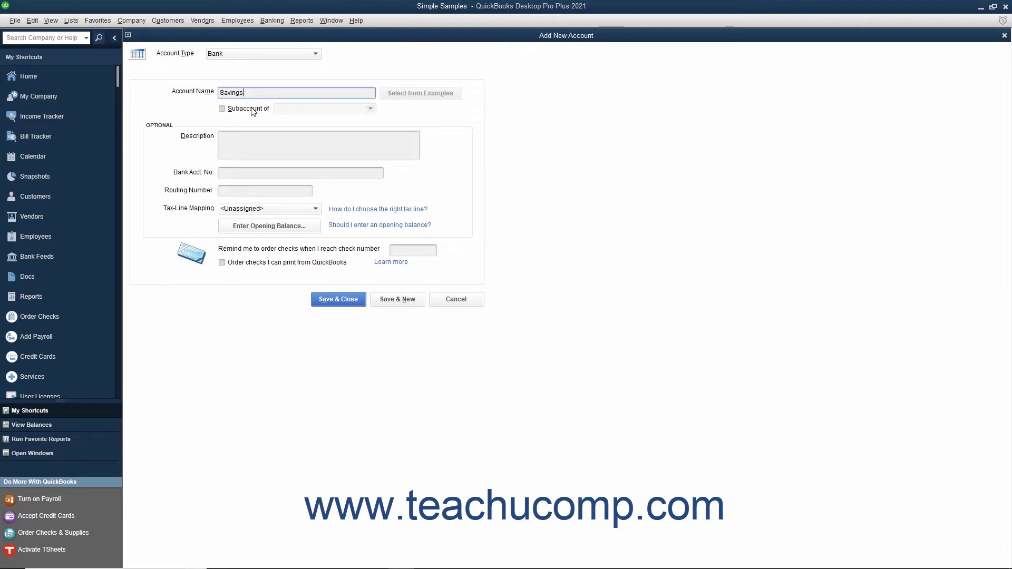
{"action": "left_click", "coordinate": [243, 139]}
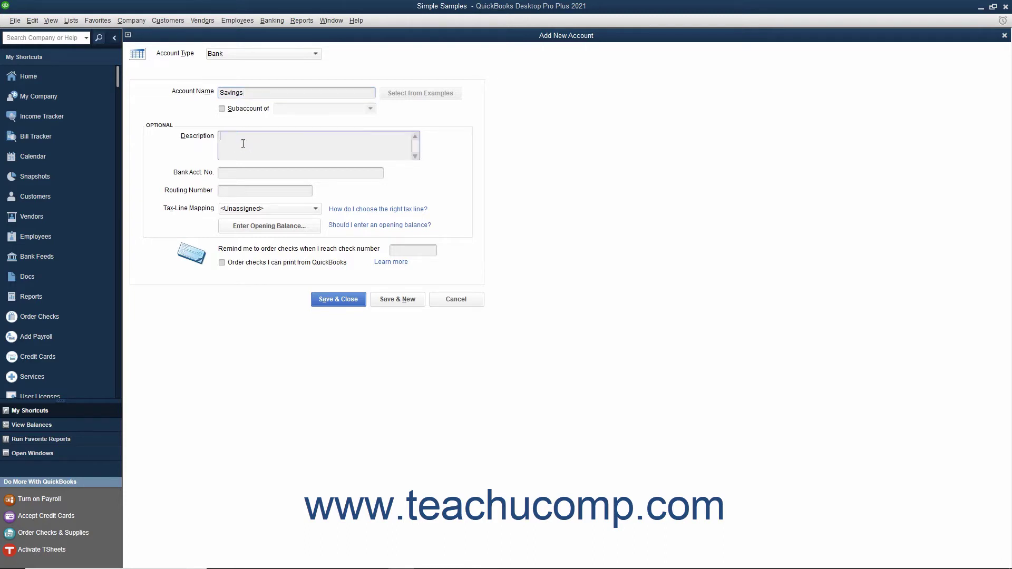
{"action": "left_click", "coordinate": [239, 173]}
{"action": "left_click", "coordinate": [237, 190]}
{"action": "left_click", "coordinate": [386, 306]}
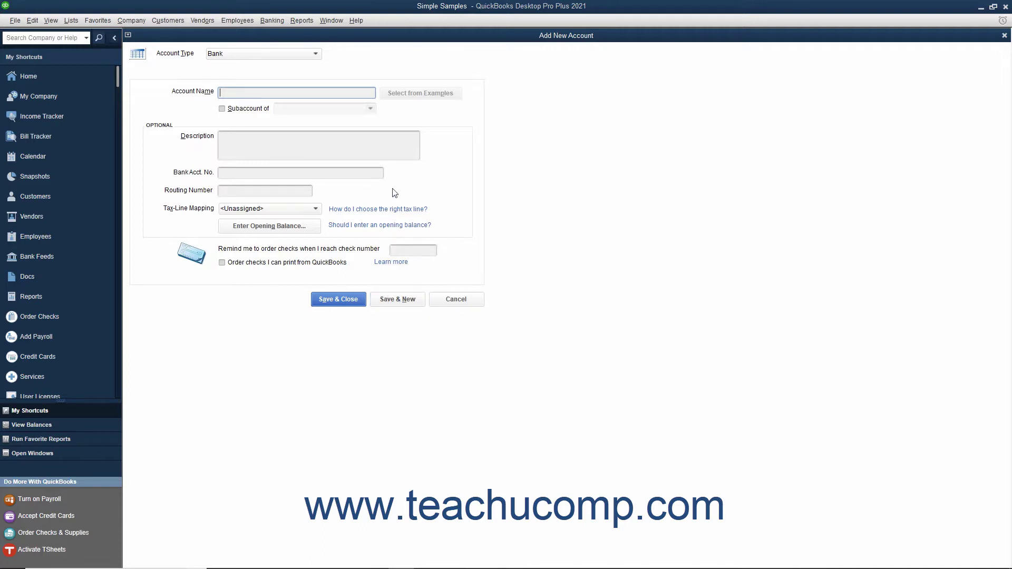
- Review the available account types and discard the blank new account to return to the Chart of Accounts
{"action": "left_click", "coordinate": [316, 55]}
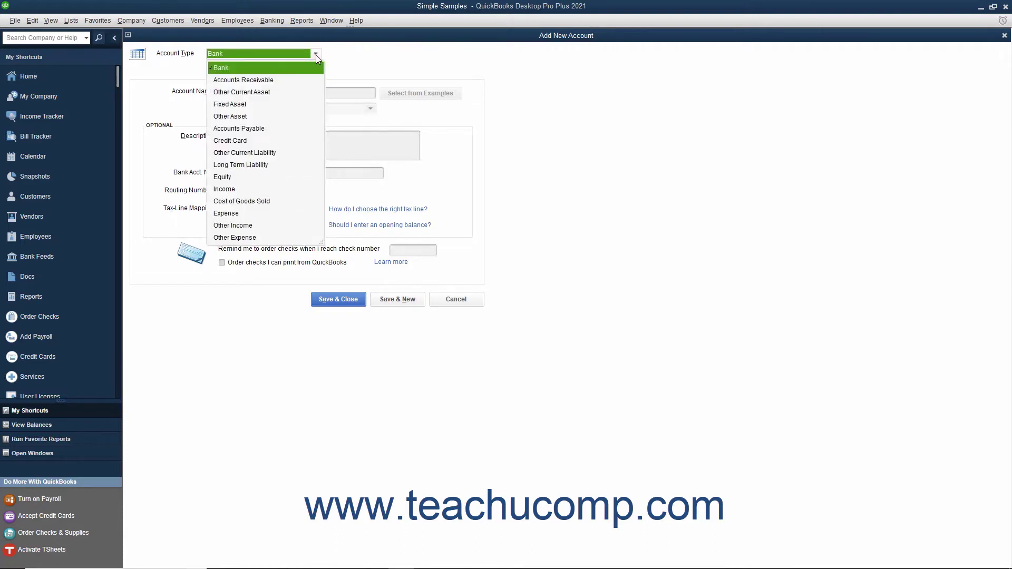
{"action": "left_click", "coordinate": [316, 55]}
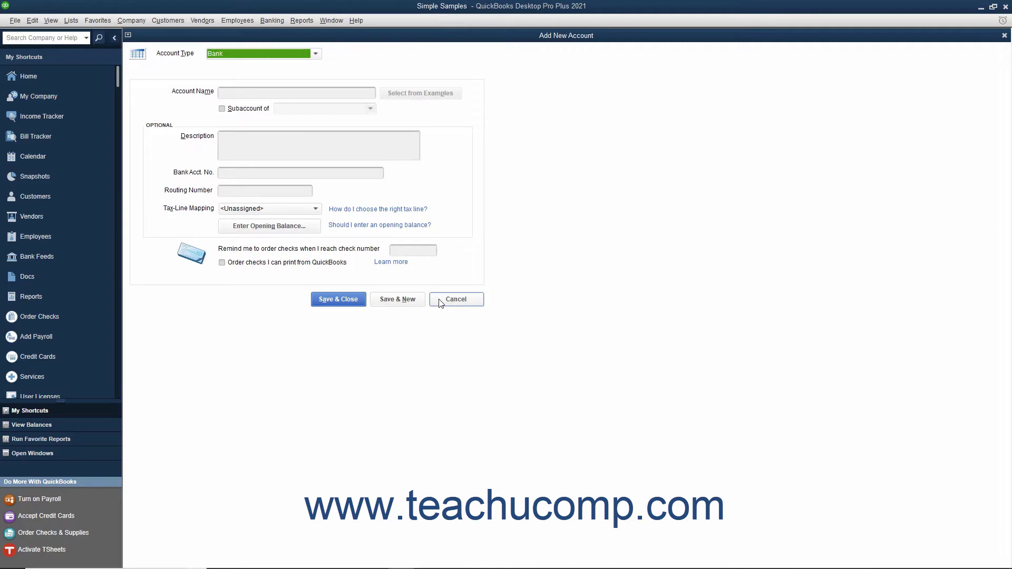
{"action": "left_click", "coordinate": [455, 300]}
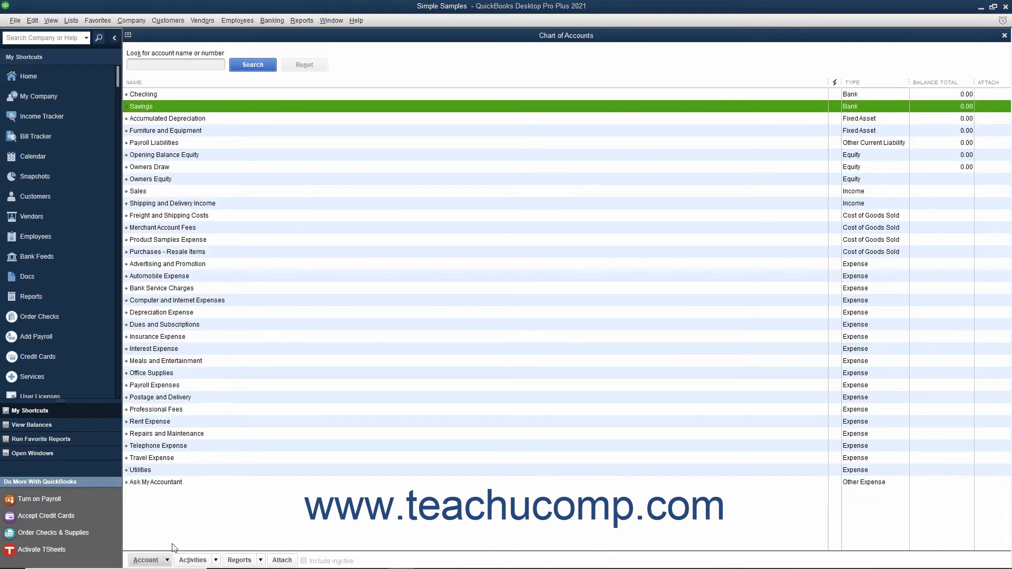
- Start another new account of type Bank and name it Petty Cash
{"action": "left_click", "coordinate": [146, 561]}
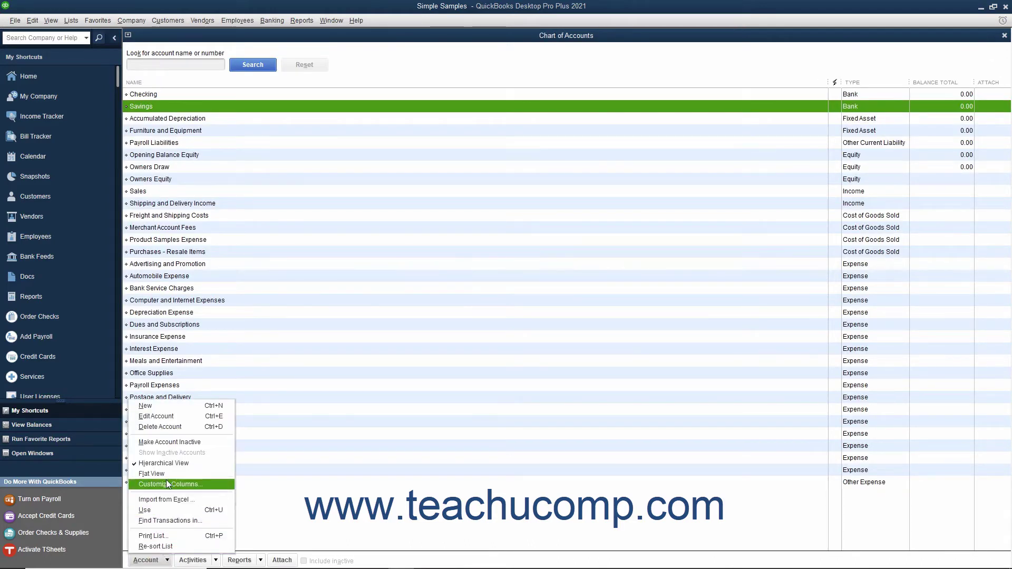
{"action": "left_click", "coordinate": [167, 409]}
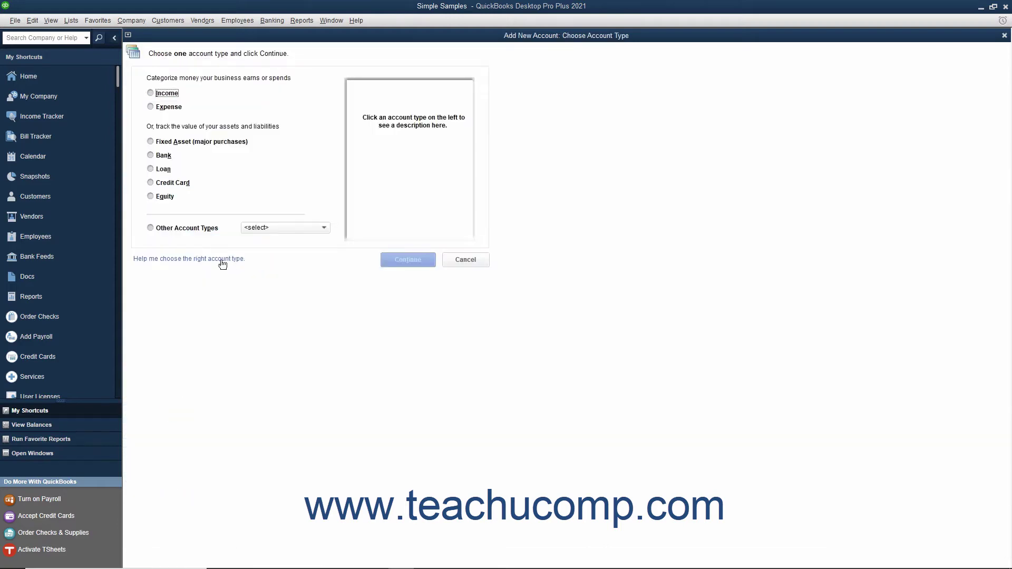
{"action": "left_click", "coordinate": [164, 156]}
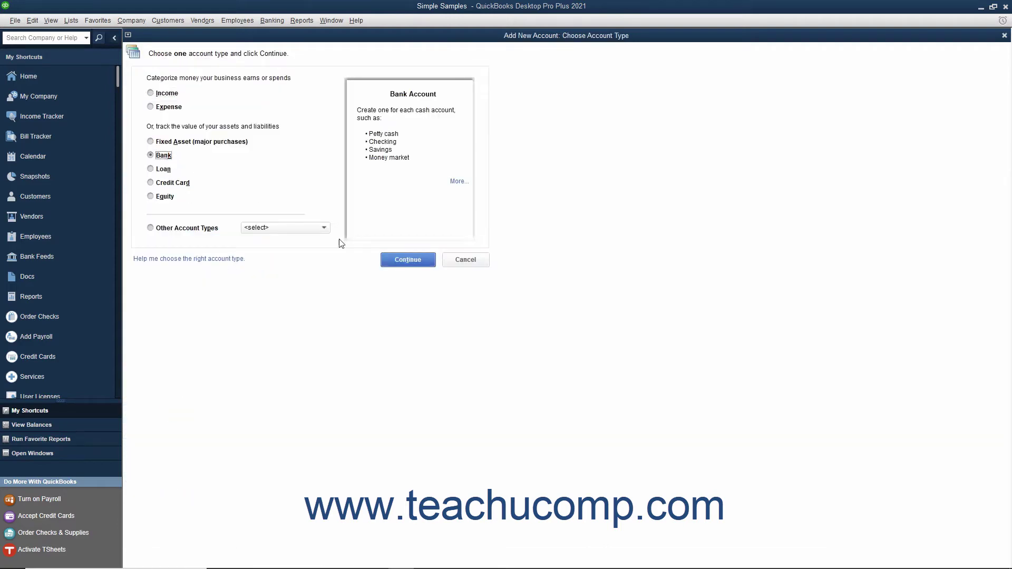
{"action": "left_click", "coordinate": [404, 260]}
{"action": "type", "text": "Petty Cash"}
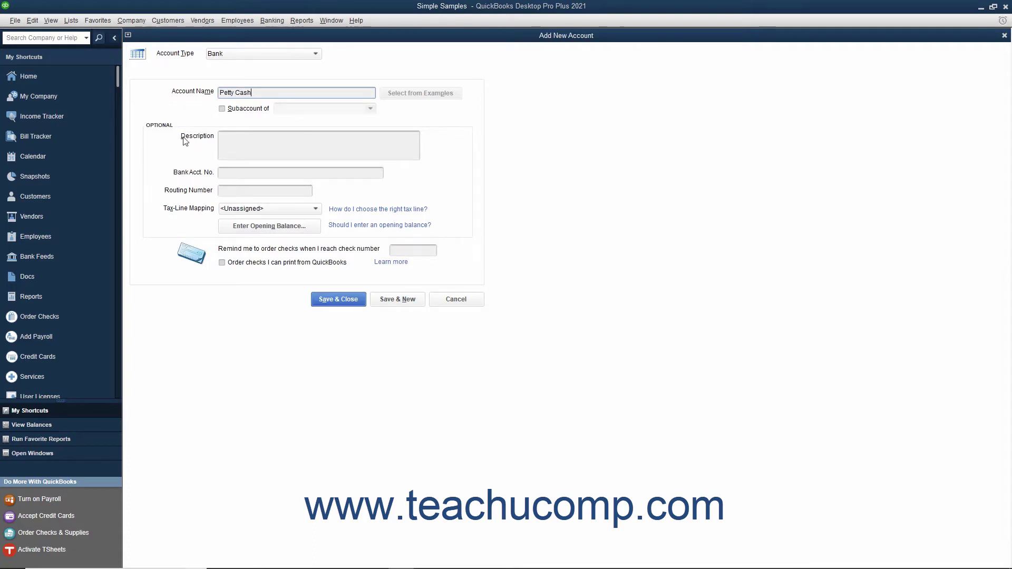
- Enter an opening balance of 50.00 for Petty Cash with the statement ending date 01/01/2019
{"action": "left_click", "coordinate": [246, 236]}
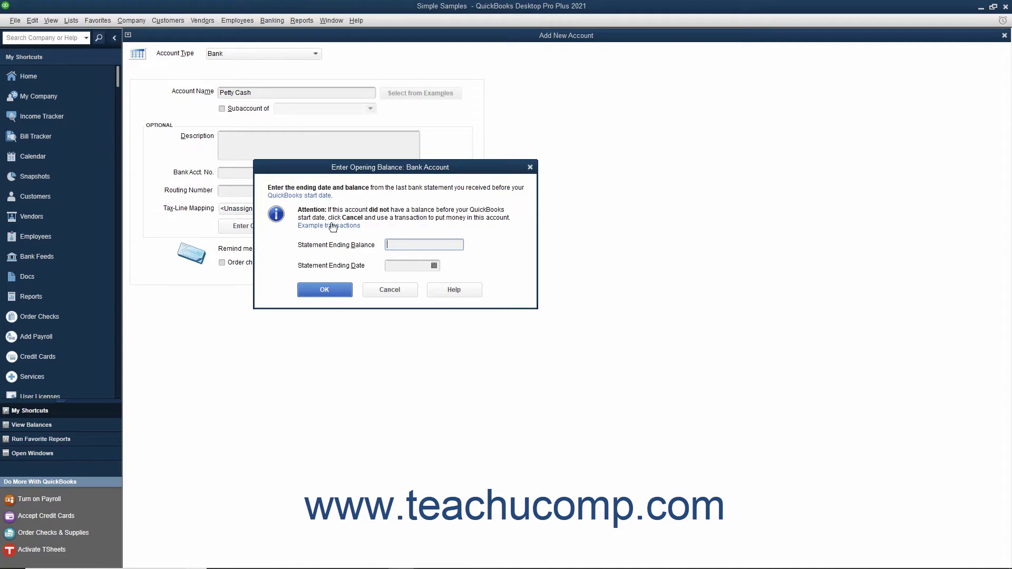
{"action": "type", "text": "50"}
{"action": "left_click", "coordinate": [433, 265]}
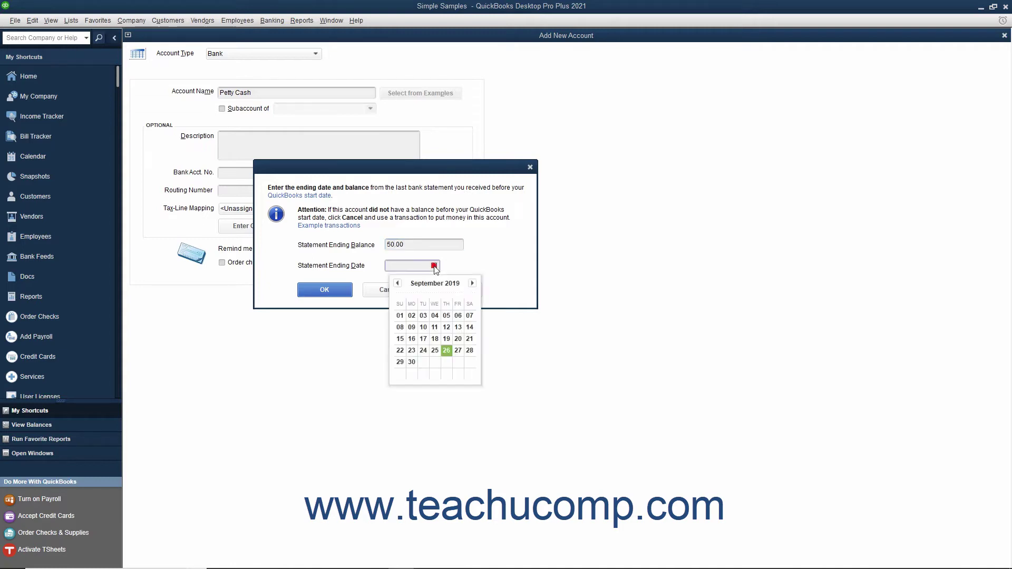
{"action": "left_click", "coordinate": [397, 284]}
{"action": "left_click", "coordinate": [397, 283]}
{"action": "left_click", "coordinate": [397, 284]}
{"action": "left_click", "coordinate": [397, 284]}
{"action": "left_click", "coordinate": [397, 284]}
{"action": "left_click", "coordinate": [397, 284]}
{"action": "left_click", "coordinate": [397, 283]}
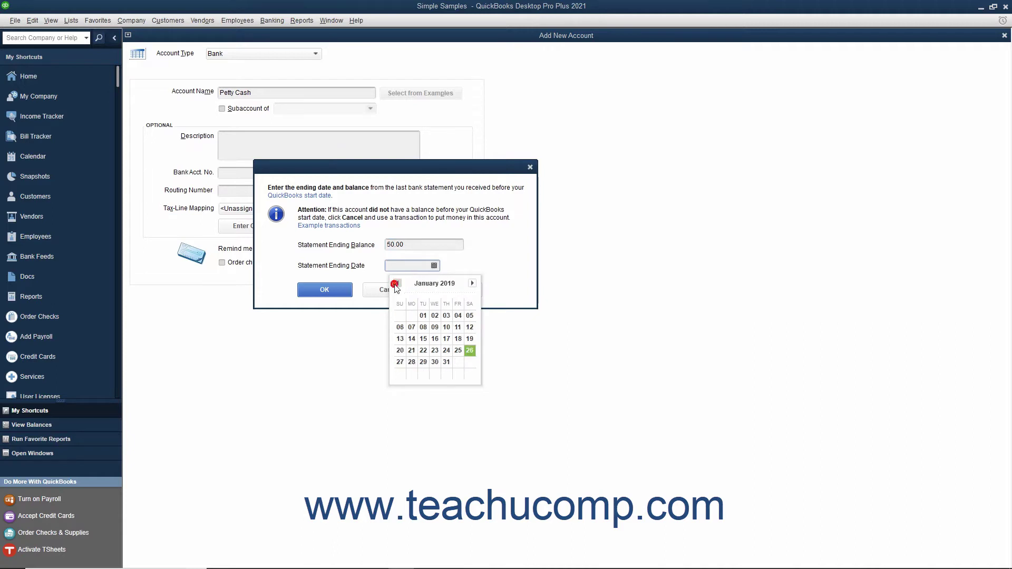
{"action": "left_click", "coordinate": [423, 315]}
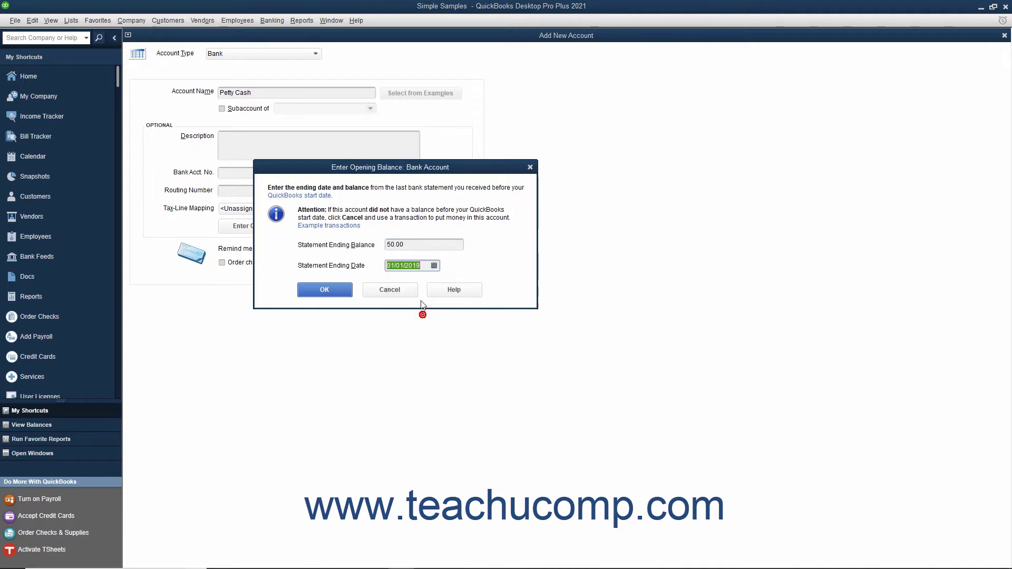
{"action": "left_click", "coordinate": [346, 293]}
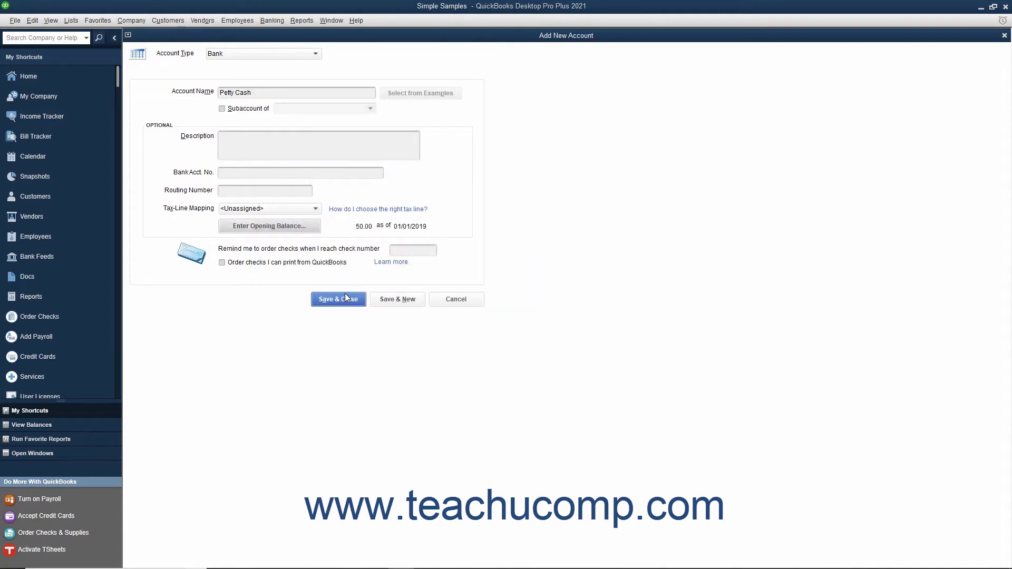
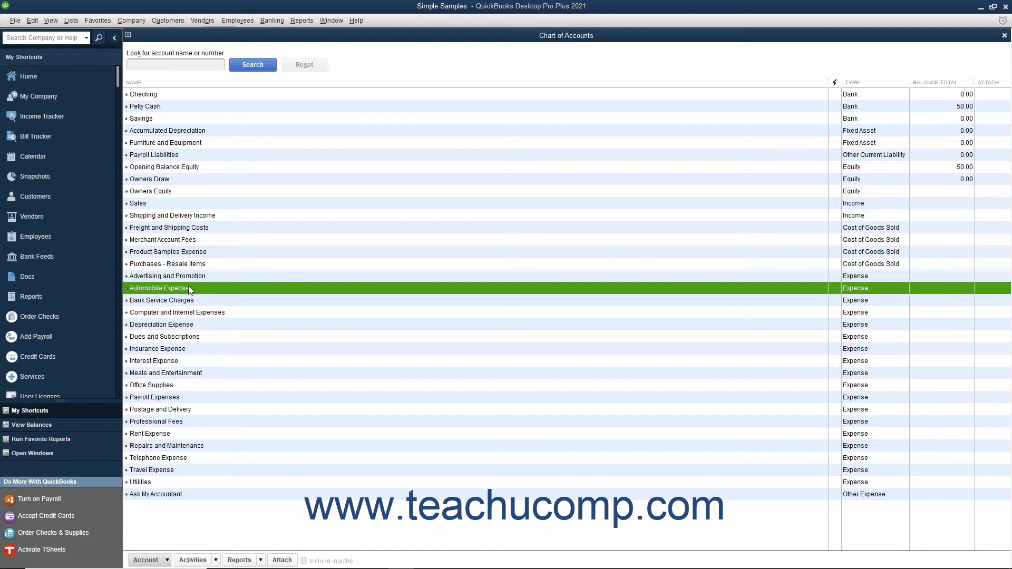
- Start a new account from the Chart of Accounts with Expense as its account type
{"action": "left_click", "coordinate": [168, 559]}
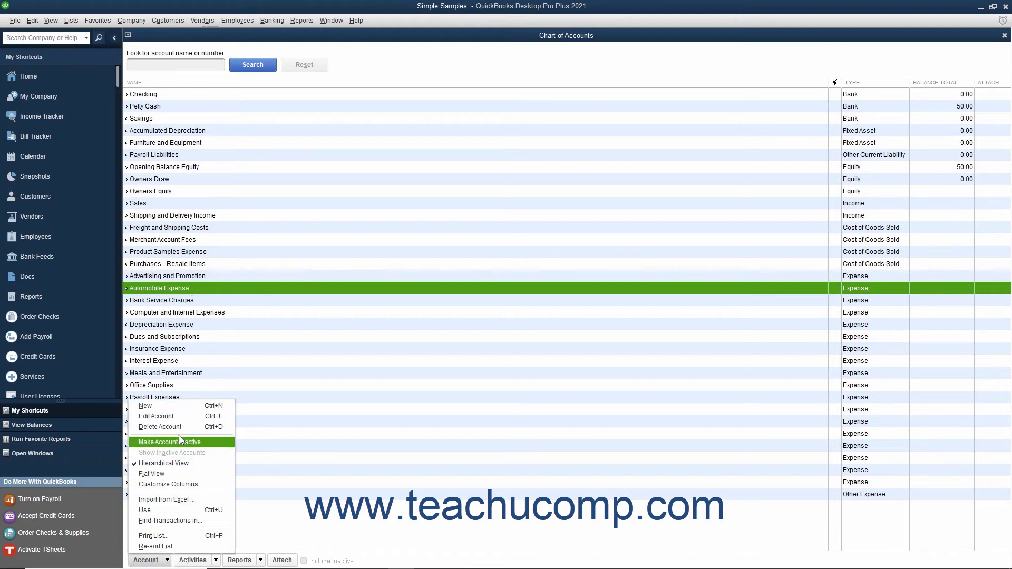
{"action": "left_click", "coordinate": [175, 407]}
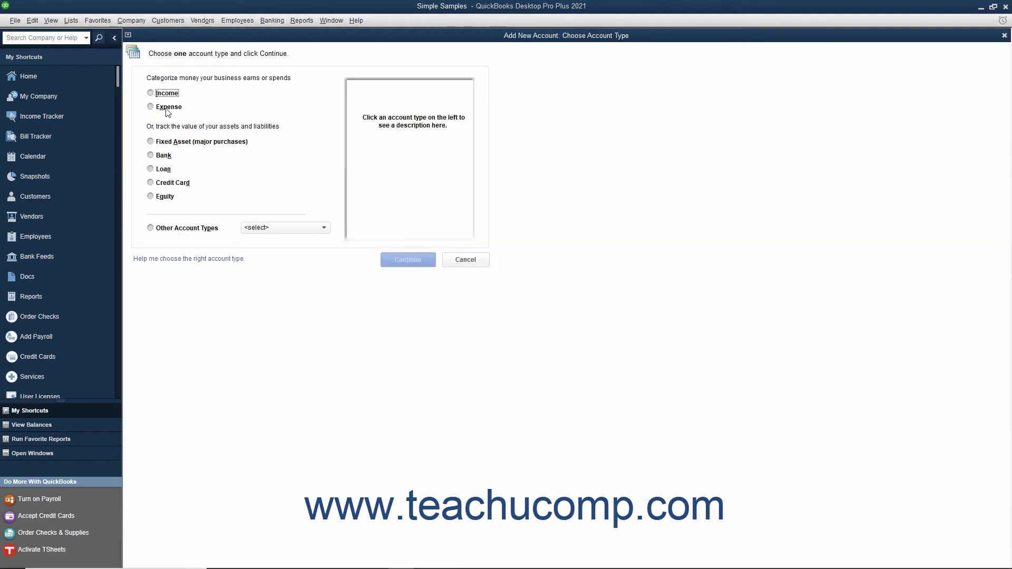
{"action": "left_click", "coordinate": [165, 107]}
{"action": "left_click", "coordinate": [394, 259]}
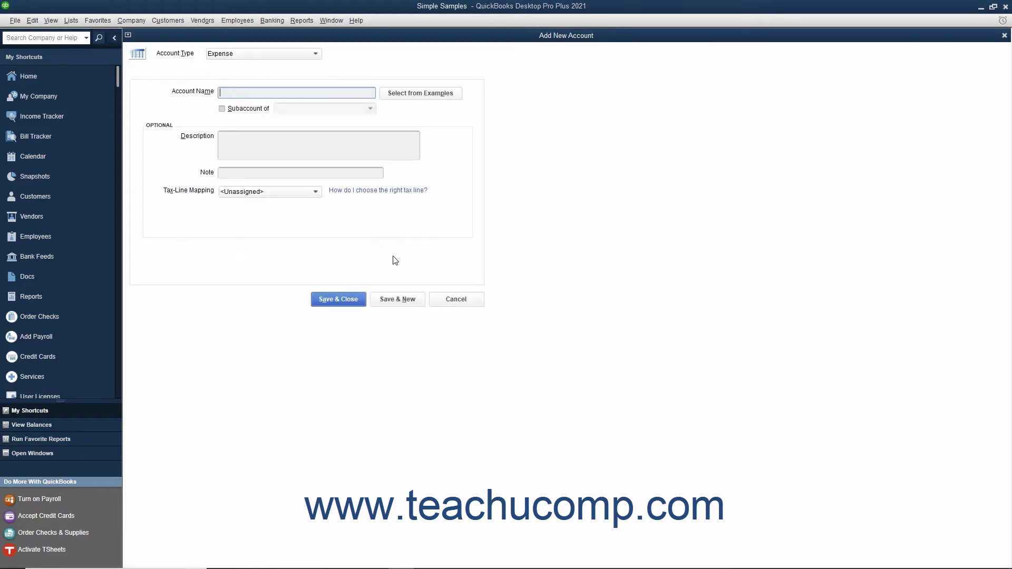
- Name the expense account Gas and make it a subaccount of Automobile Expense
{"action": "type", "text": "Gas"}
{"action": "left_click", "coordinate": [245, 112]}
{"action": "left_click", "coordinate": [369, 108]}
{"action": "left_click", "coordinate": [323, 160]}
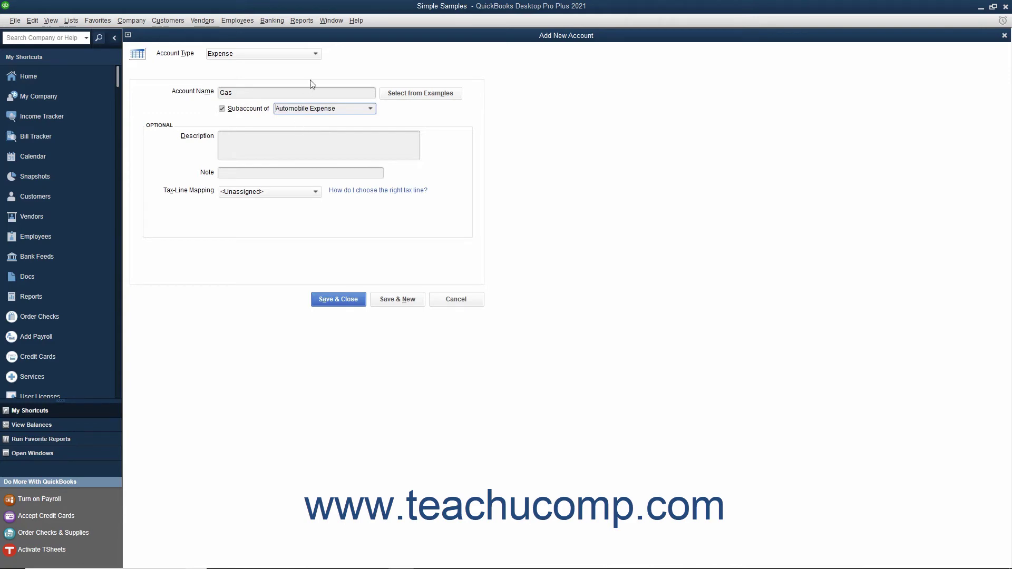
- Save the Gas subaccount, close the new account form, and select Automobile Expense in the Chart of Accounts
{"action": "left_click", "coordinate": [314, 56]}
{"action": "left_click", "coordinate": [312, 57]}
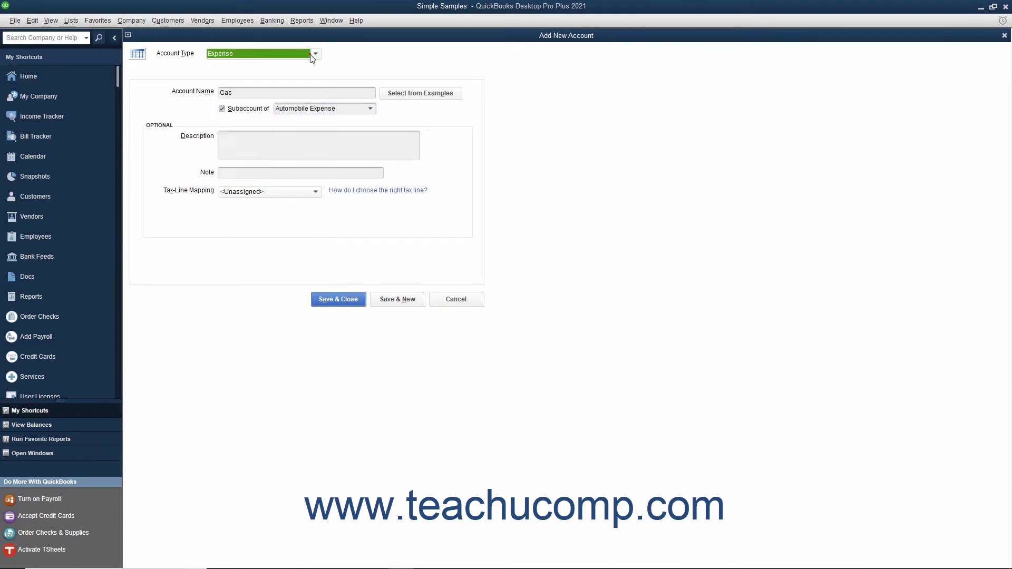
{"action": "left_click", "coordinate": [338, 299]}
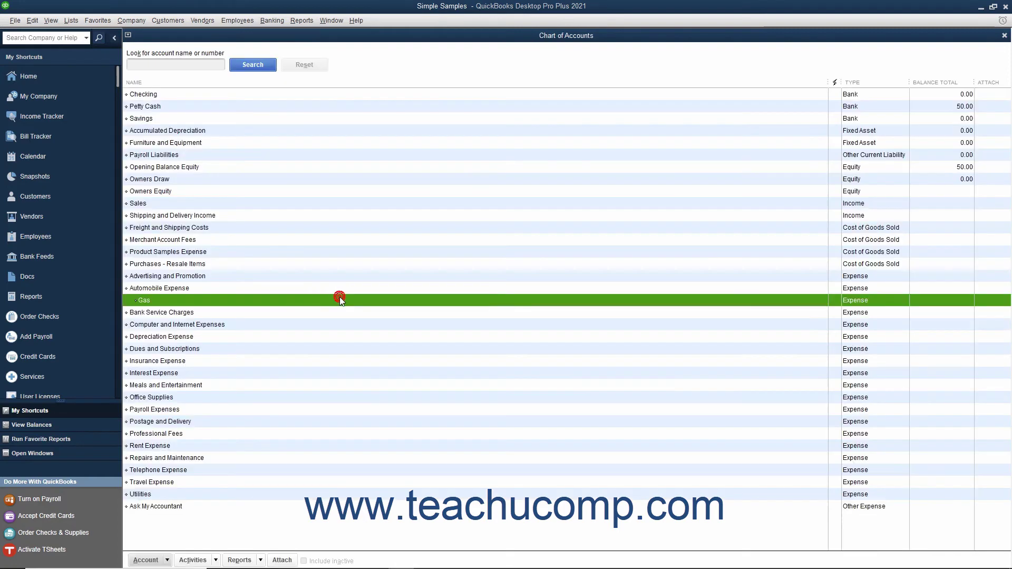
{"action": "left_click", "coordinate": [320, 289]}
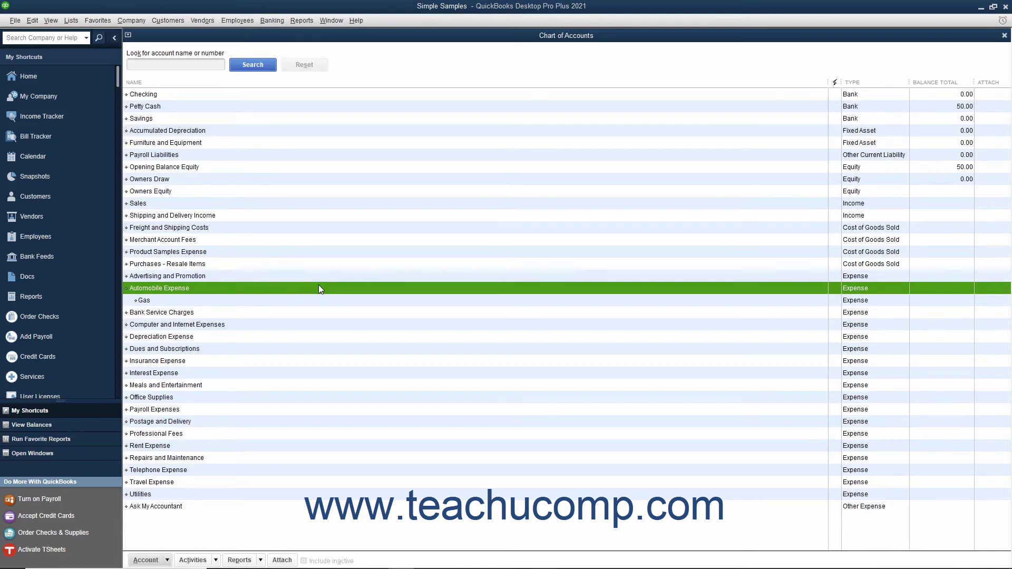
- Search the Chart of Accounts for "expenses", then reset the search to list all accounts again
{"action": "left_click", "coordinate": [183, 66]}
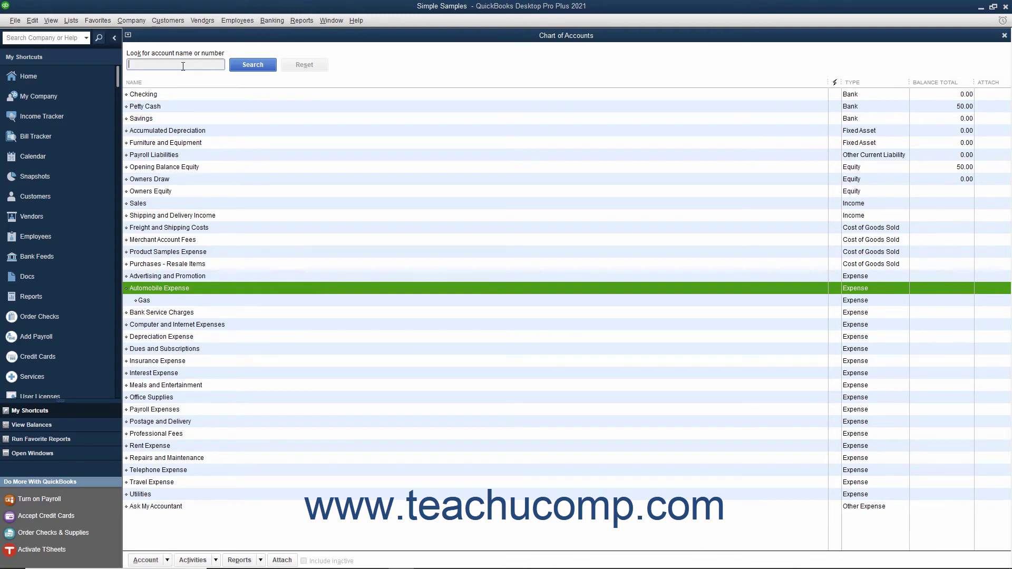
{"action": "type", "text": "expenses"}
{"action": "left_click", "coordinate": [252, 65]}
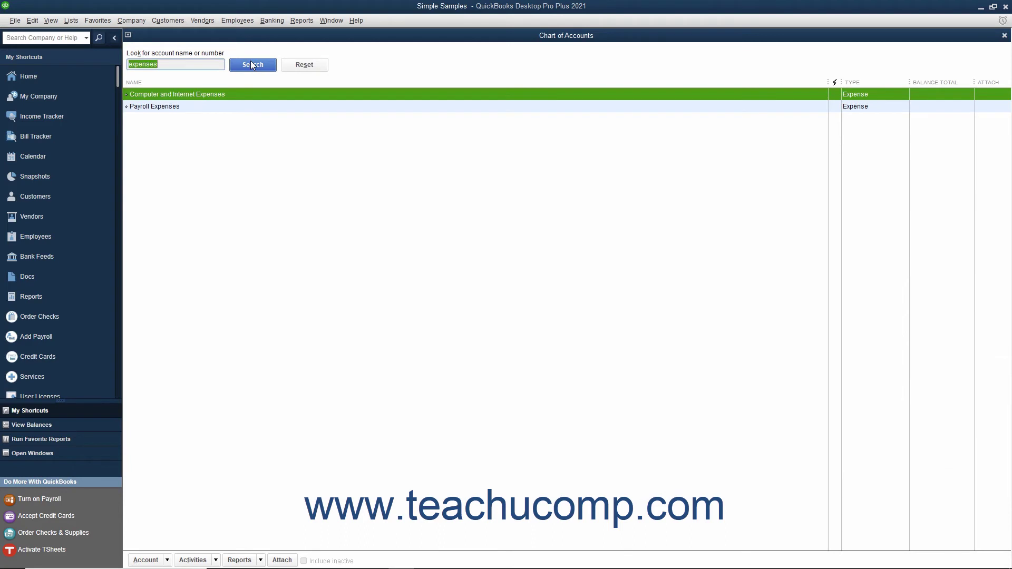
{"action": "left_click", "coordinate": [305, 67]}
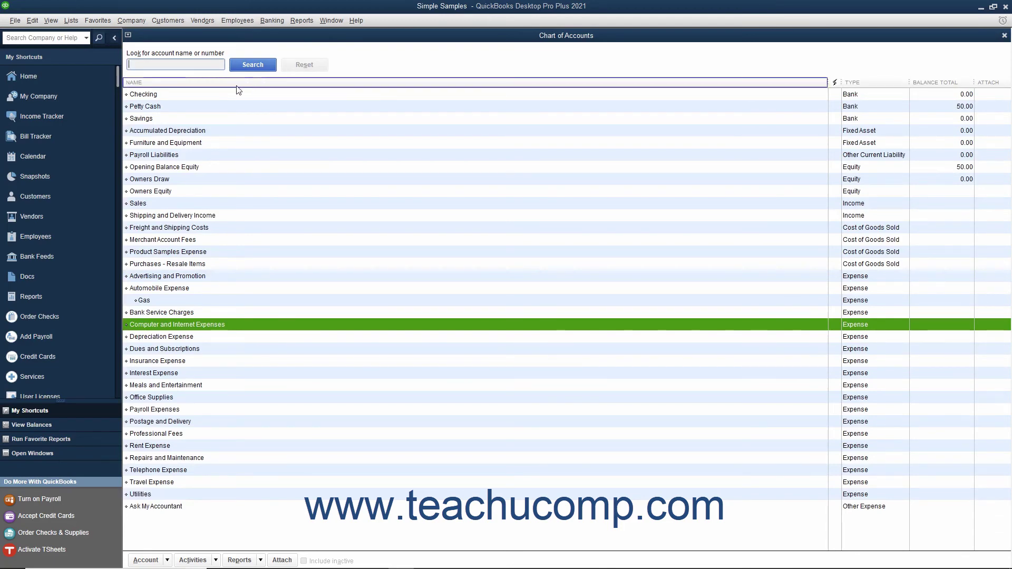
{"action": "left_click", "coordinate": [206, 93]}
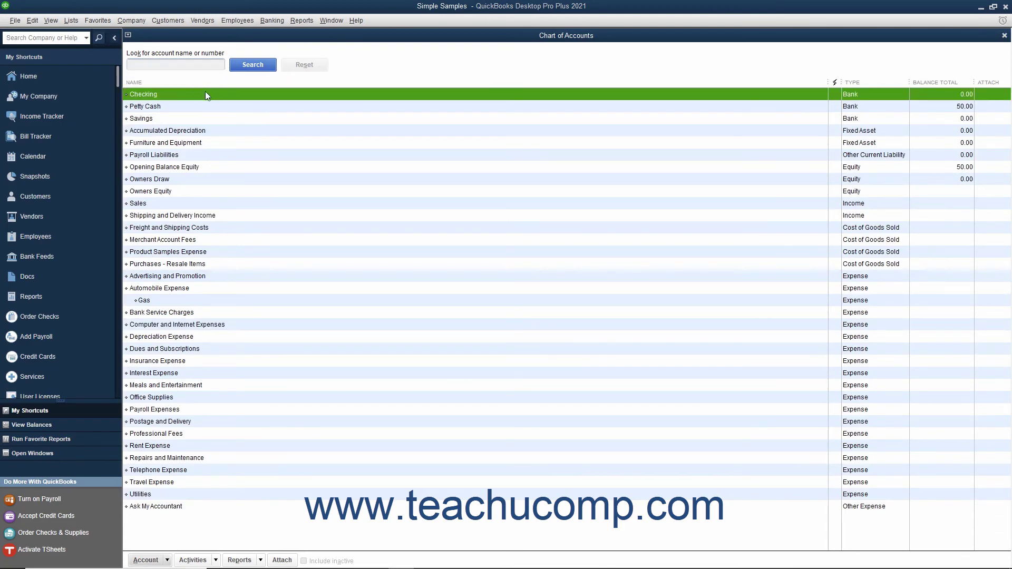
{"action": "left_click", "coordinate": [166, 560]}
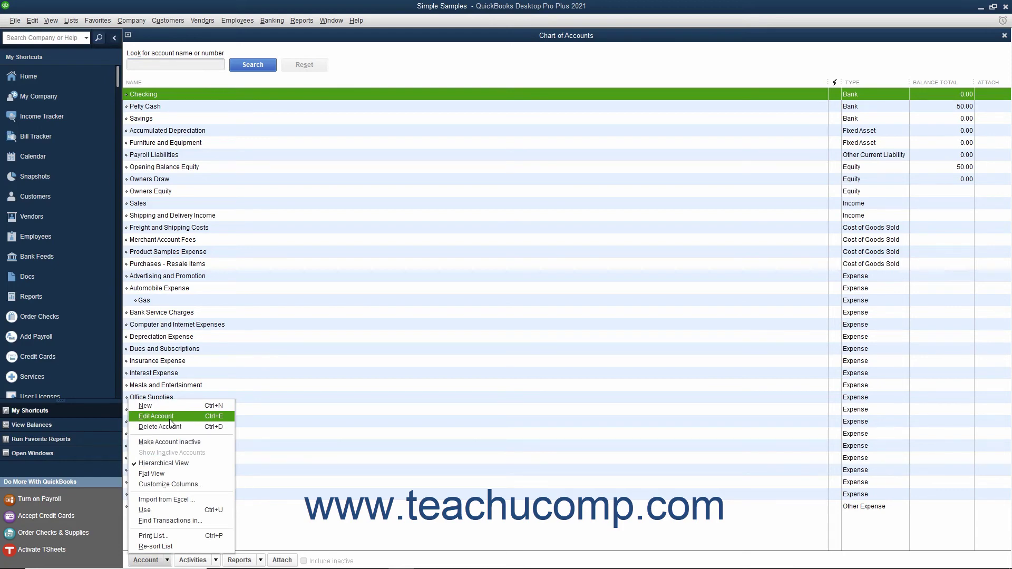
{"action": "left_click", "coordinate": [170, 419]}
{"action": "left_click", "coordinate": [436, 297]}
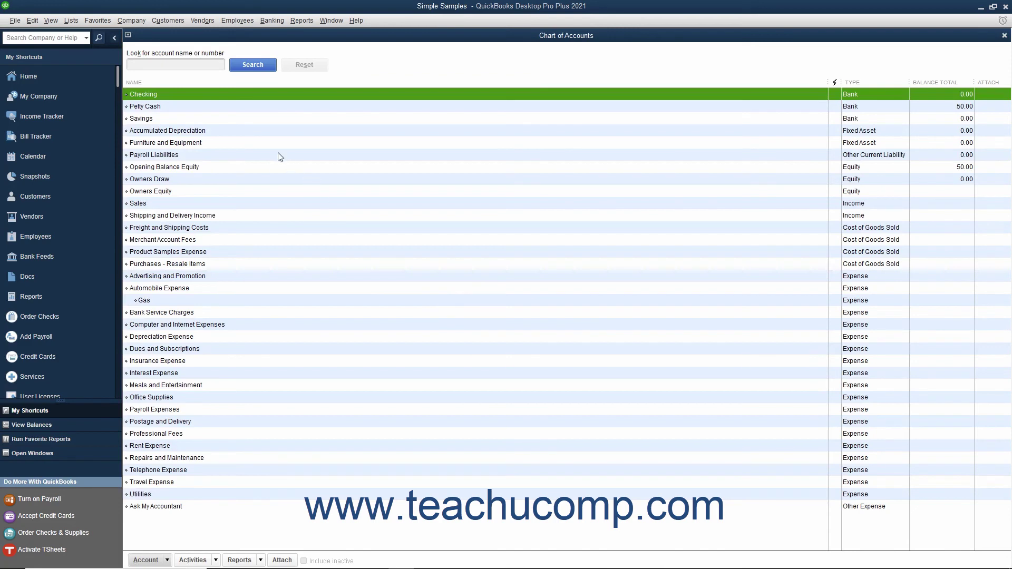
- Edit the Checking account, enter "Primary Checking Account" as its description, and save the change
{"action": "right_click", "coordinate": [177, 99]}
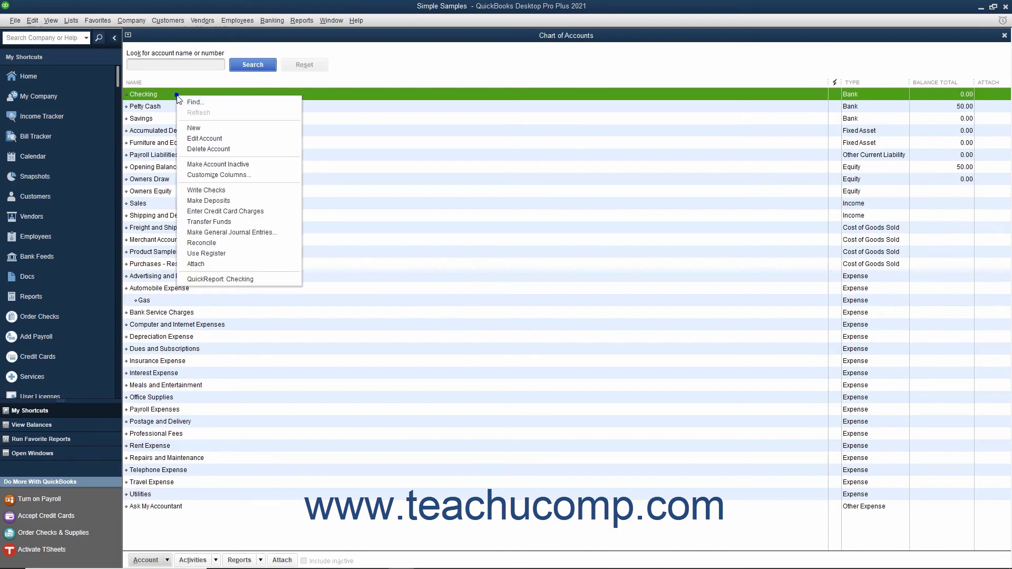
{"action": "left_click", "coordinate": [205, 139]}
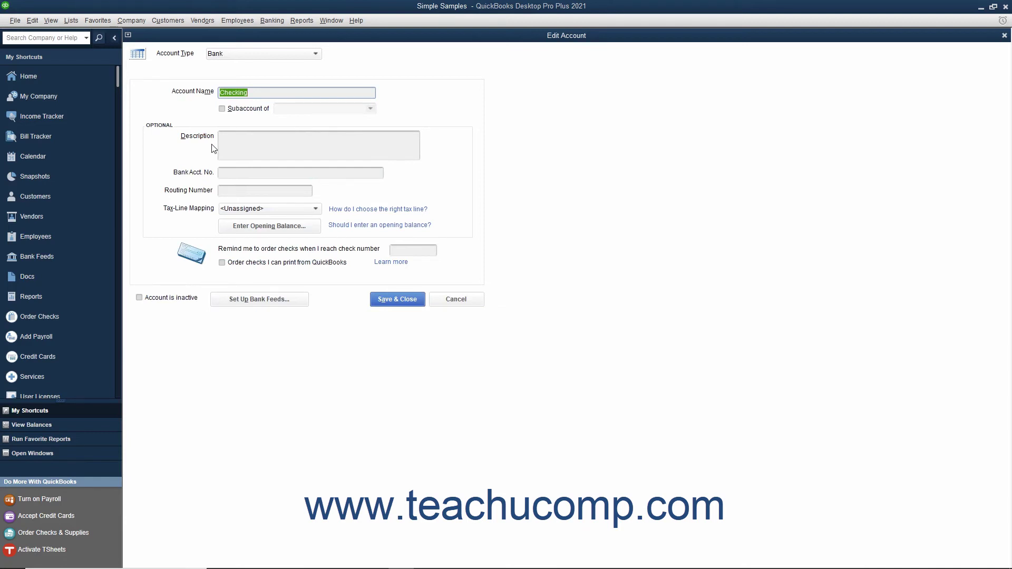
{"action": "left_click", "coordinate": [221, 145]}
{"action": "type", "text": "Primary Checking Account"}
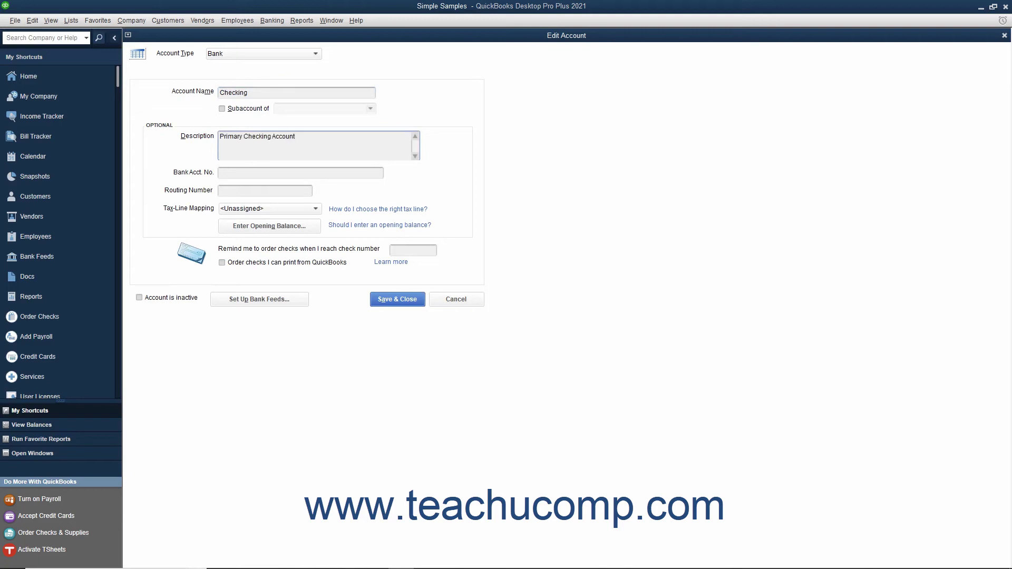
{"action": "left_click", "coordinate": [389, 300]}
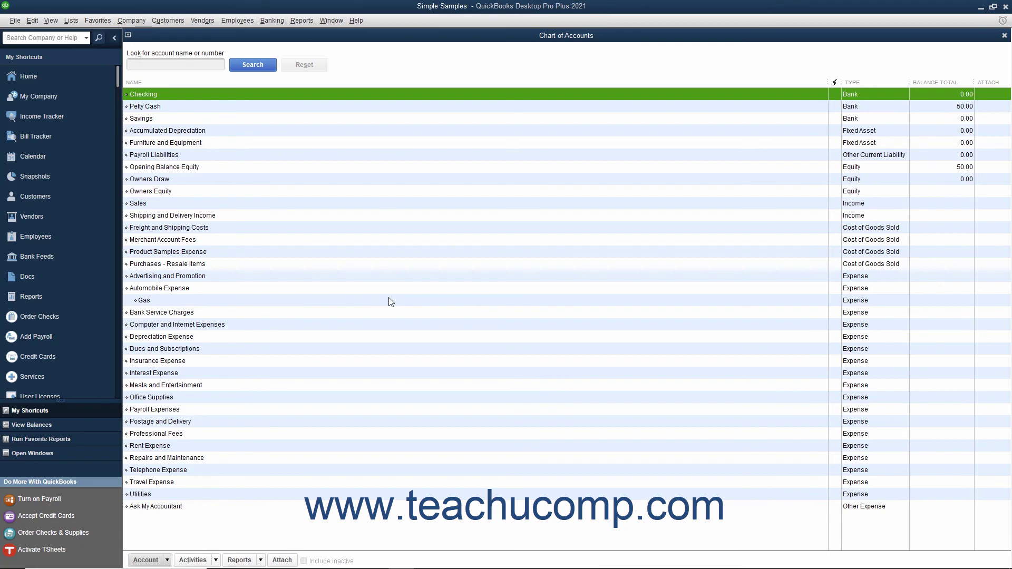
- Delete the Dues and Subscriptions account from the Chart of Accounts
{"action": "left_click", "coordinate": [210, 350]}
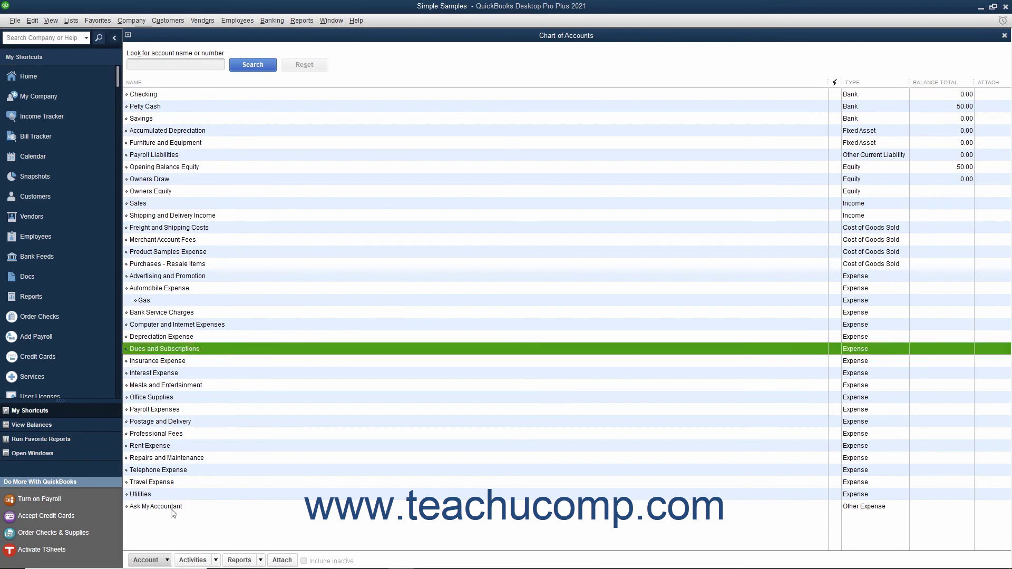
{"action": "left_click", "coordinate": [156, 560]}
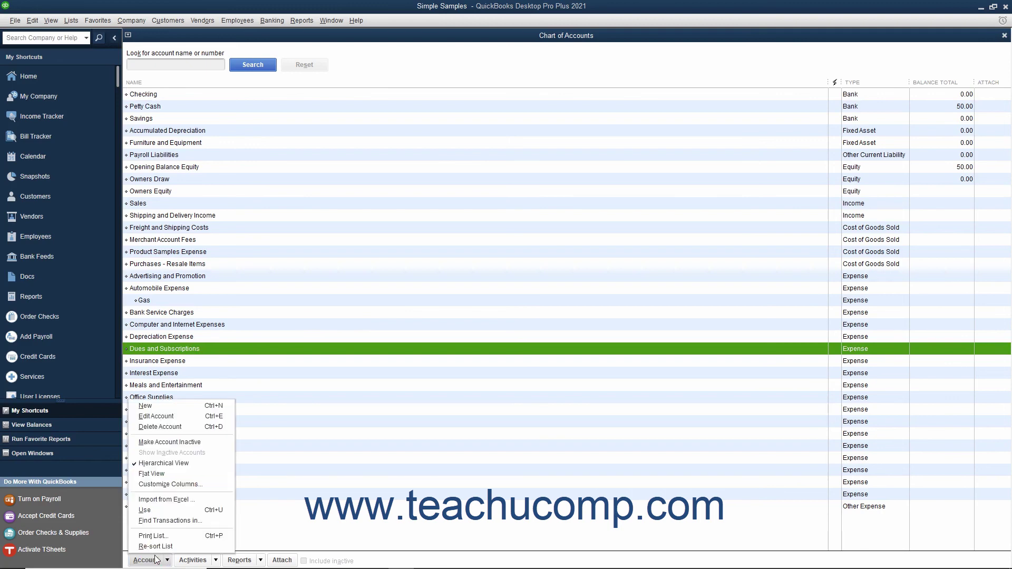
{"action": "left_click", "coordinate": [163, 426]}
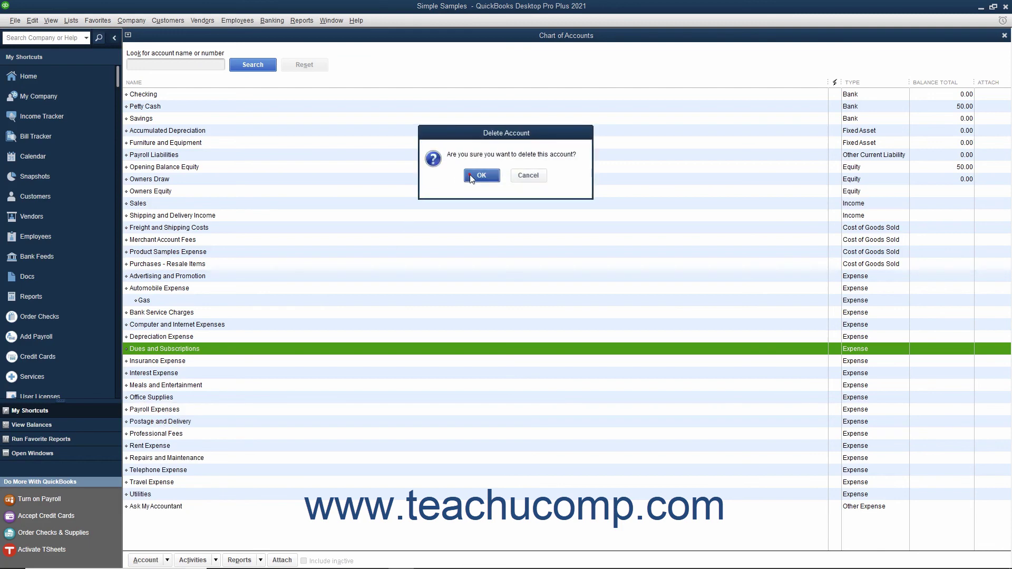
{"action": "left_click", "coordinate": [471, 177]}
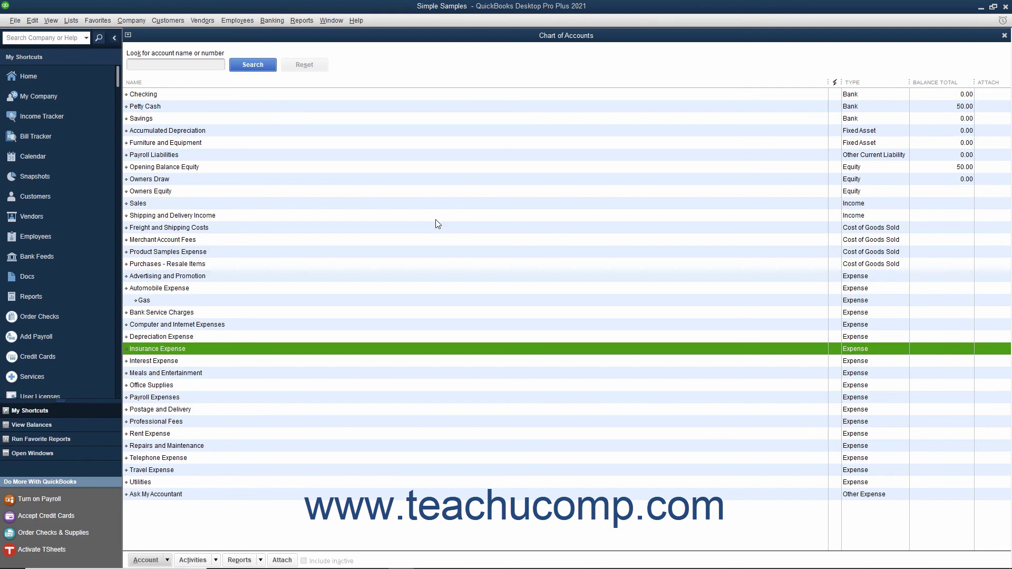
- Make the Professional Fees account inactive in the Chart of Accounts
{"action": "left_click", "coordinate": [182, 422]}
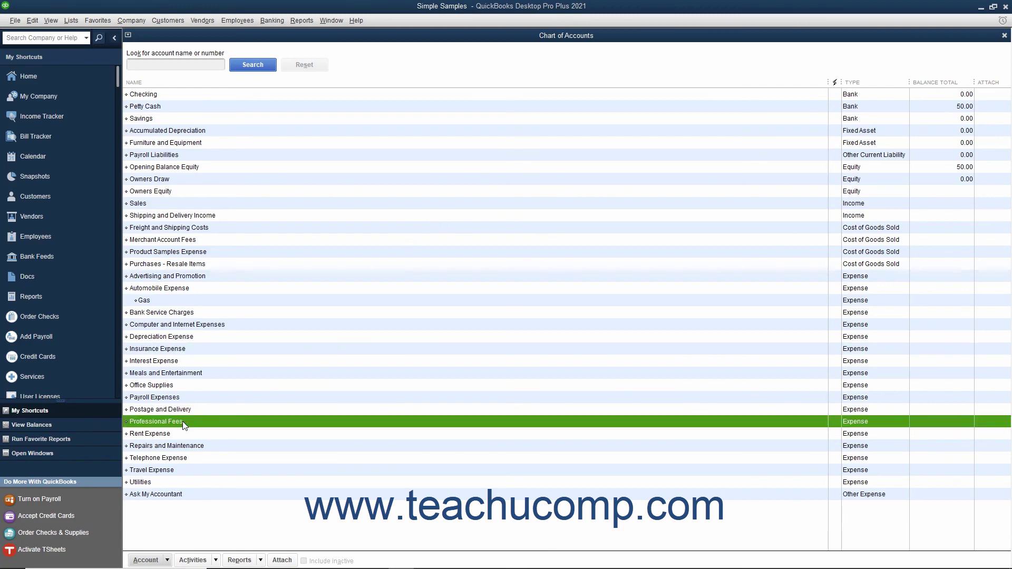
{"action": "left_click", "coordinate": [153, 560]}
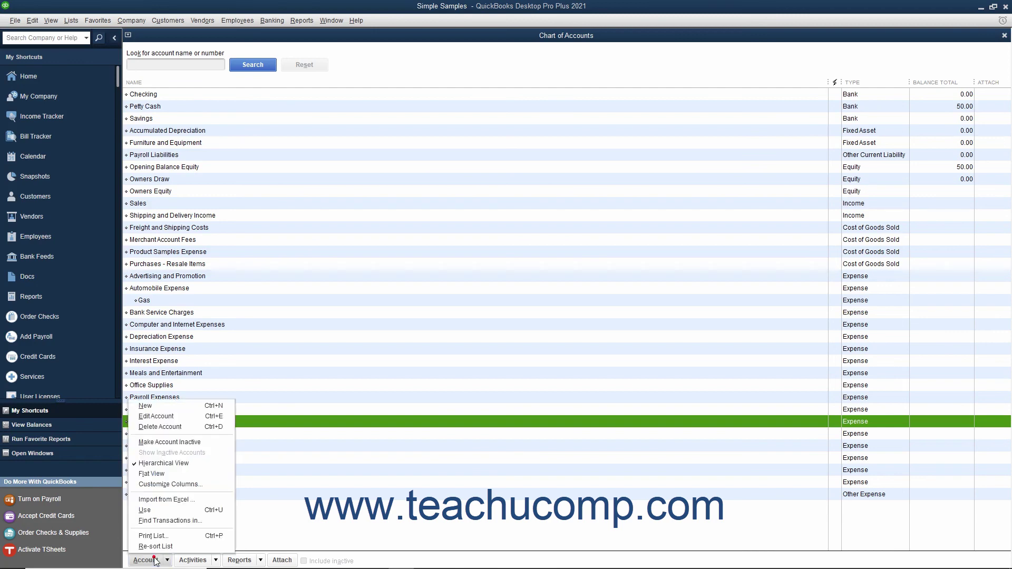
{"action": "left_click", "coordinate": [177, 443]}
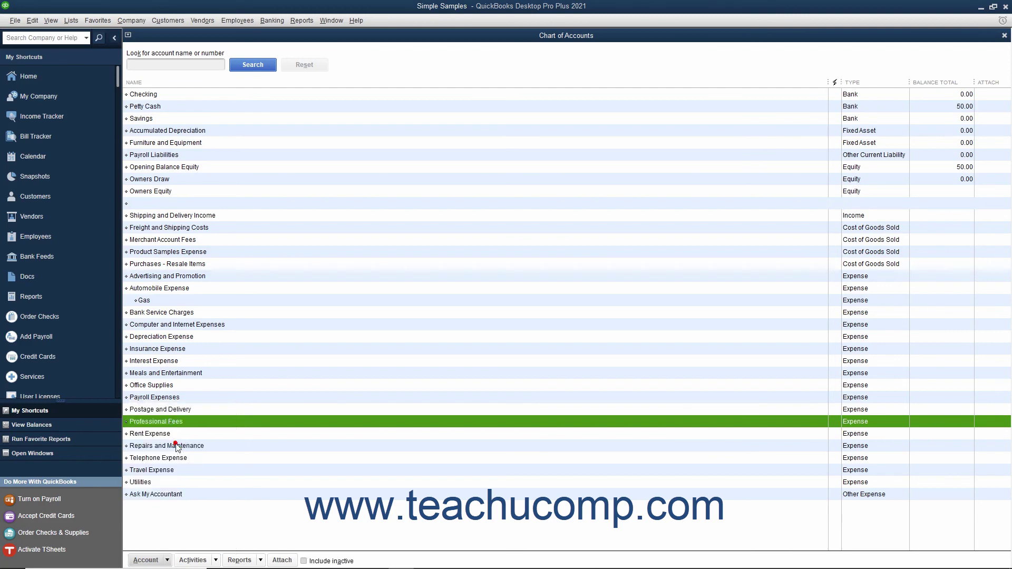